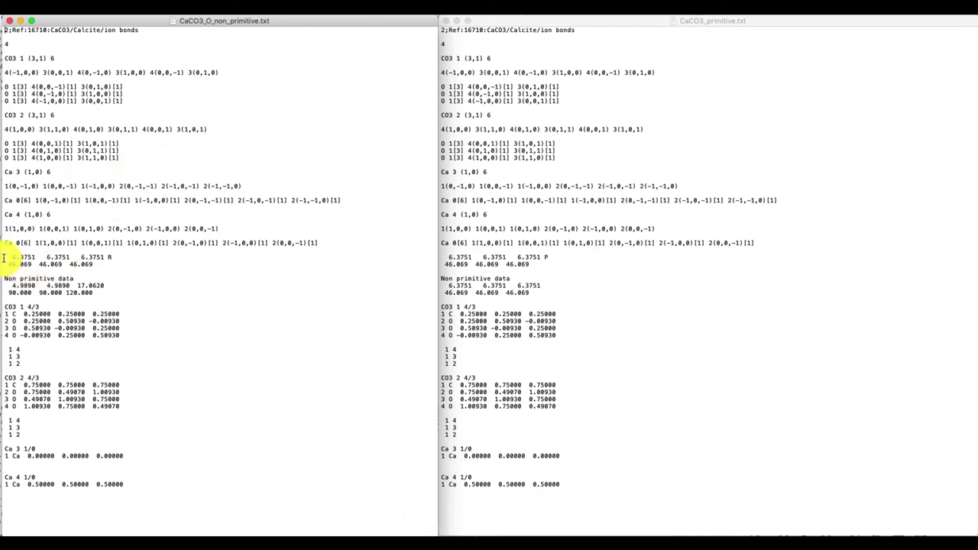
# - Review the non-primitive calcite file's cell parameter lines
pyautogui.moveTo(3, 258); pyautogui.dragTo(114, 291)
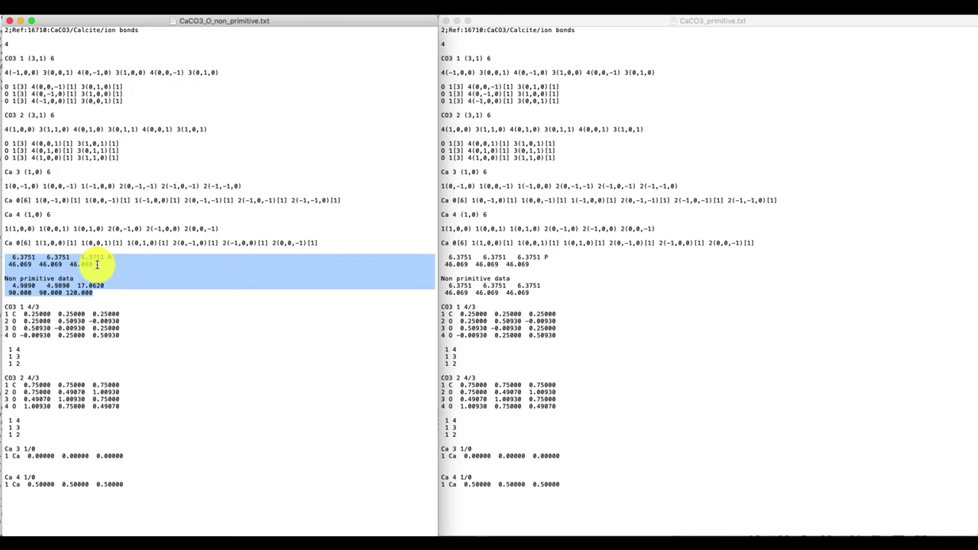
pyautogui.click(64, 282)
pyautogui.moveTo(6, 285); pyautogui.dragTo(111, 293)
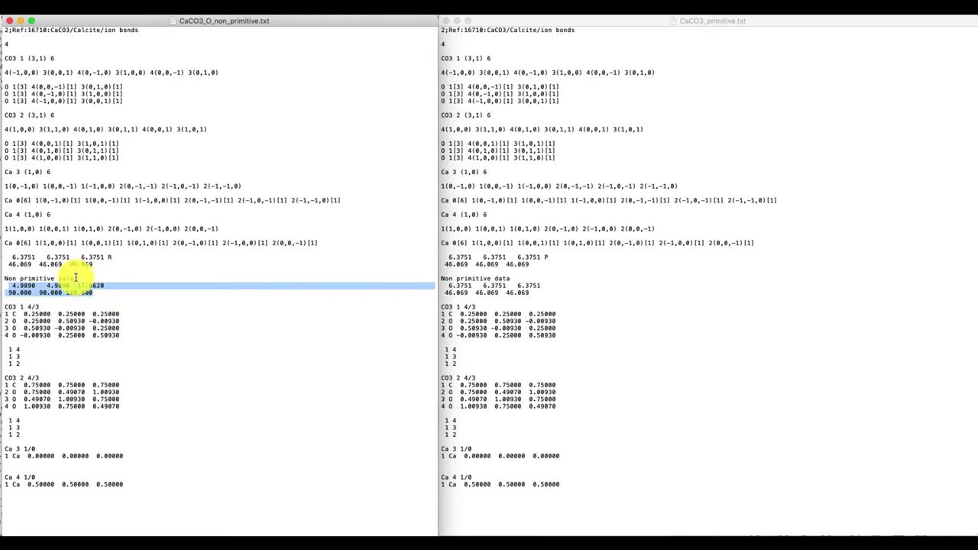
pyautogui.click(16, 282)
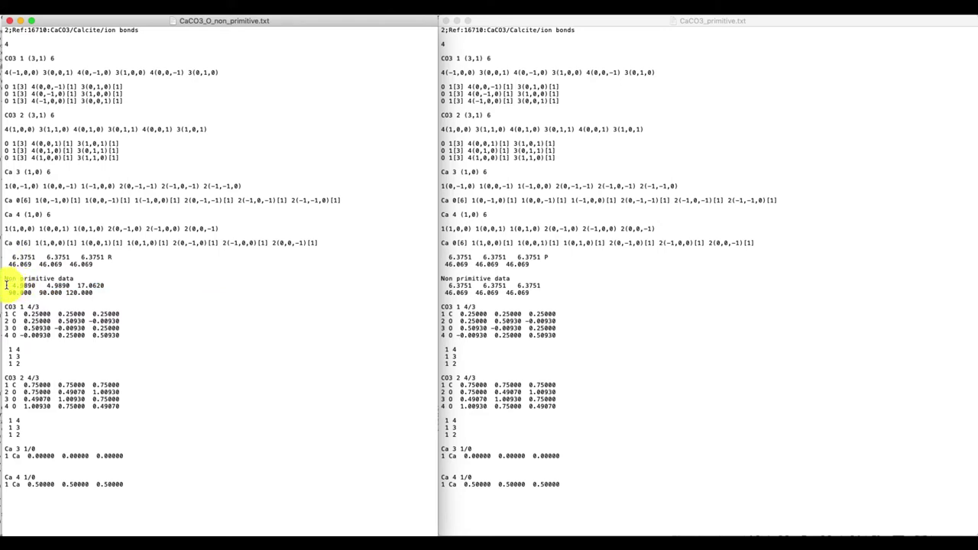
pyautogui.moveTo(5, 285); pyautogui.dragTo(114, 290)
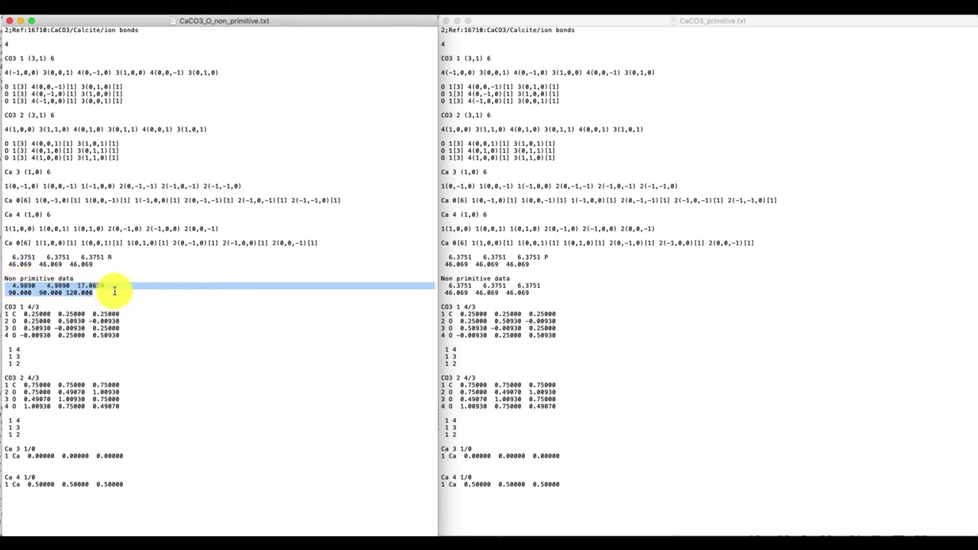
pyautogui.click(55, 262)
# - Compare the 6.3751 and 46.069 cell lines, then add R after the third 6.3751
pyautogui.moveTo(8, 258); pyautogui.dragTo(119, 262)
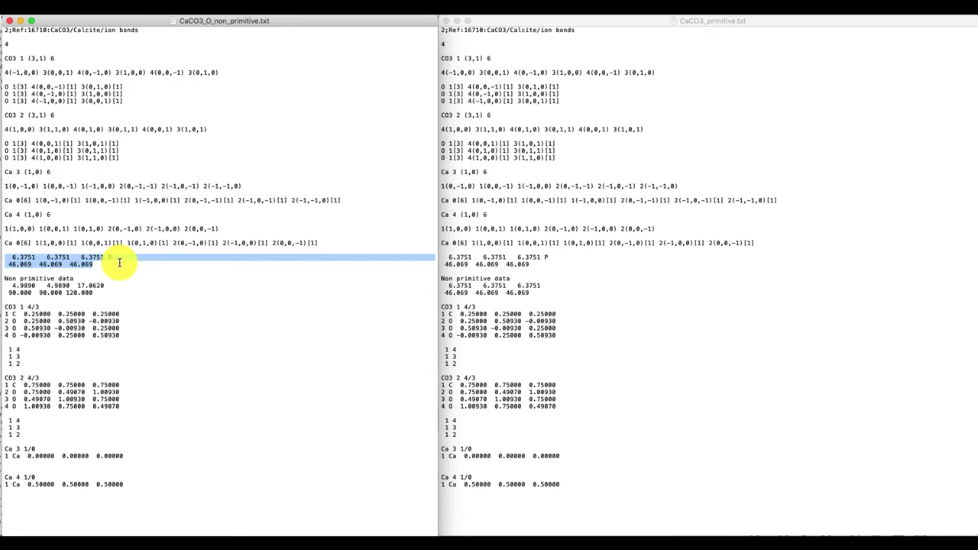
pyautogui.click(119, 262)
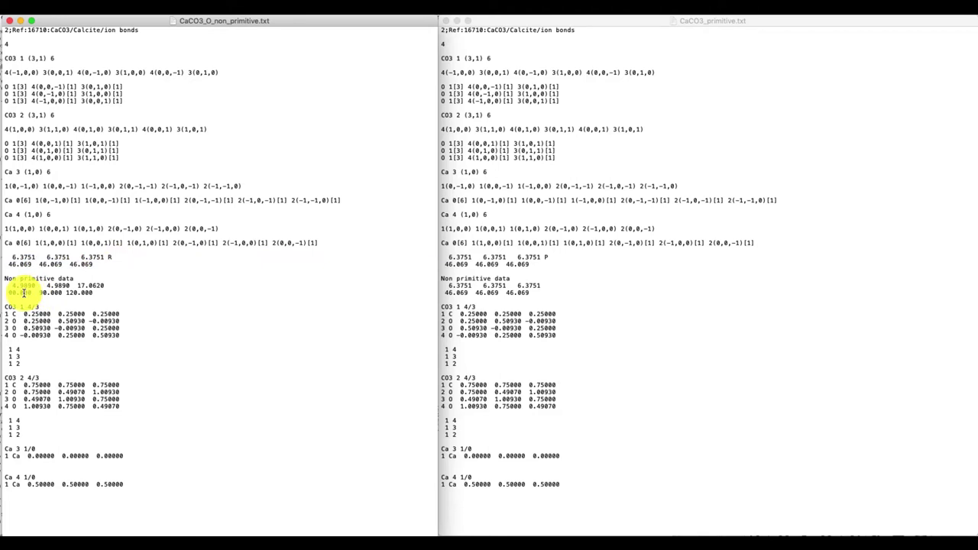
pyautogui.moveTo(6, 285); pyautogui.dragTo(107, 292)
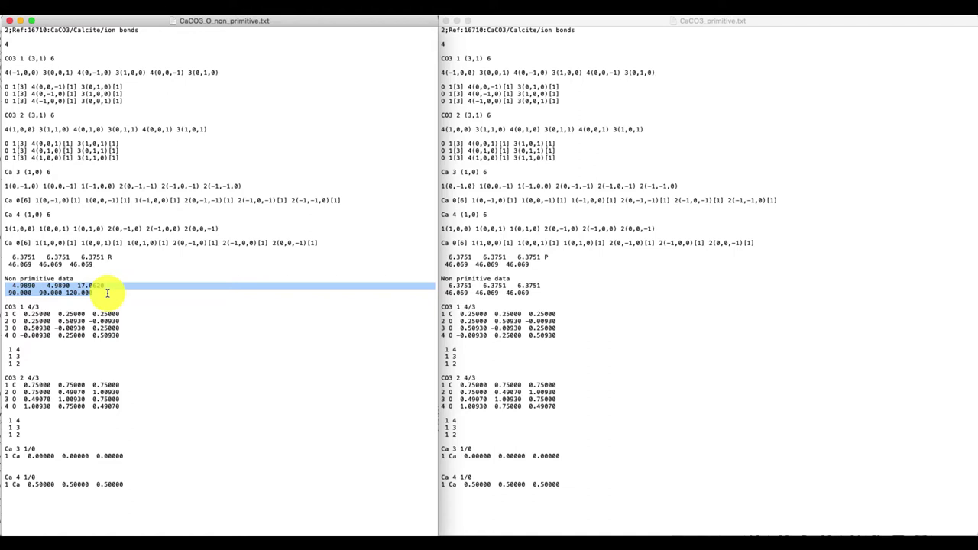
pyautogui.click(107, 292)
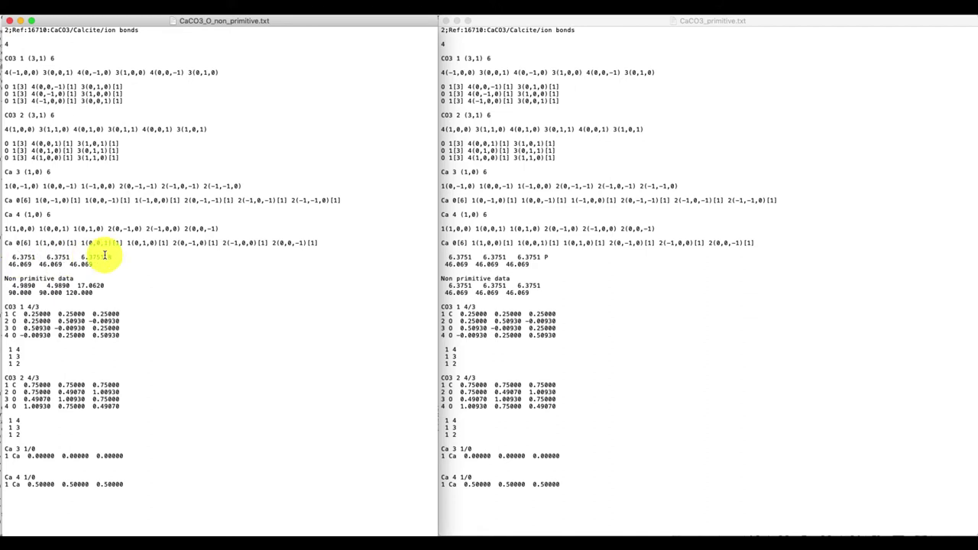
pyautogui.click(110, 258)
pyautogui.write('R')
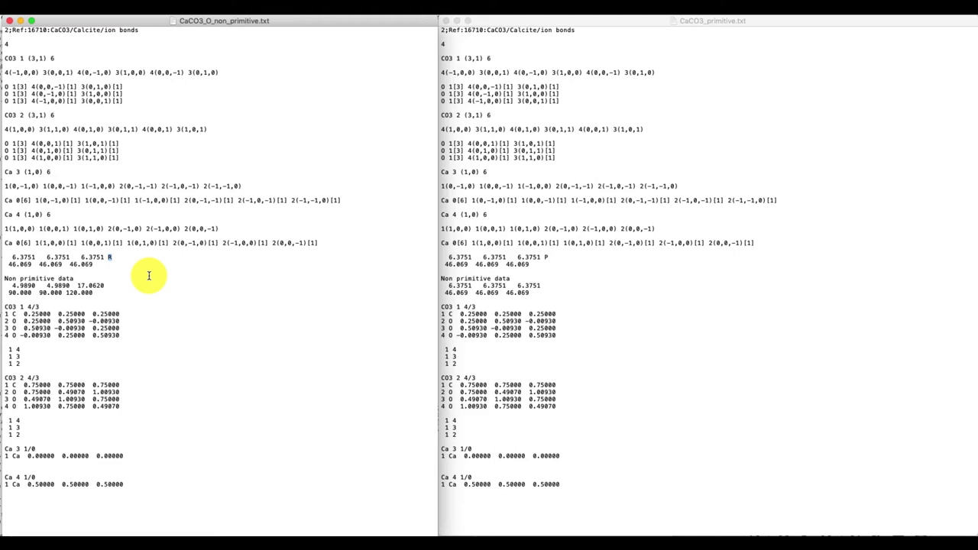
pyautogui.click(504, 265)
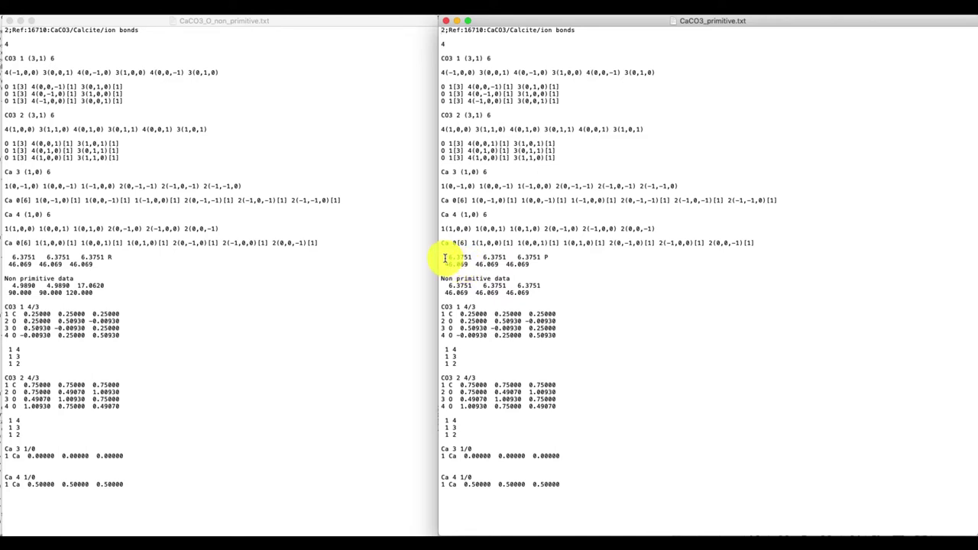
pyautogui.moveTo(443, 257); pyautogui.dragTo(535, 266)
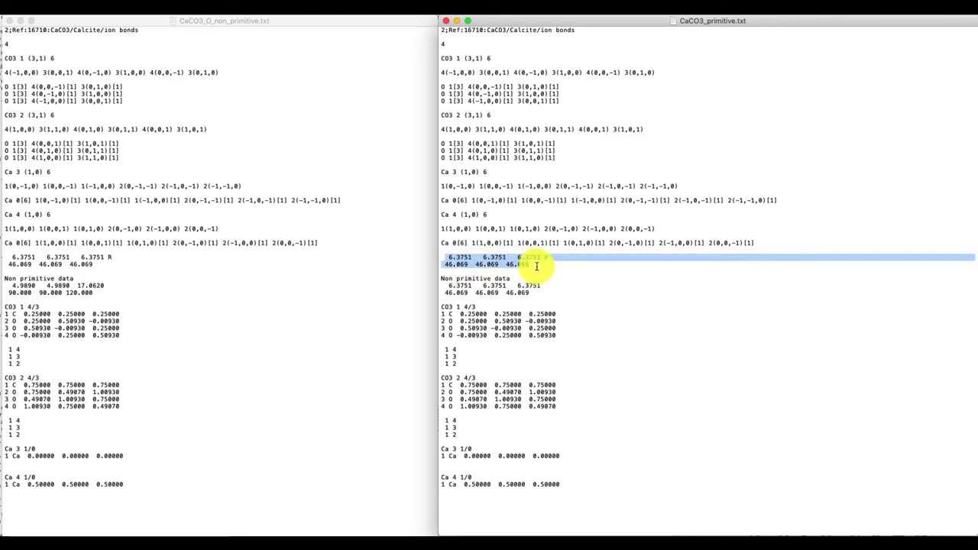
pyautogui.click(443, 285)
pyautogui.moveTo(443, 286); pyautogui.dragTo(545, 291)
pyautogui.click(548, 260)
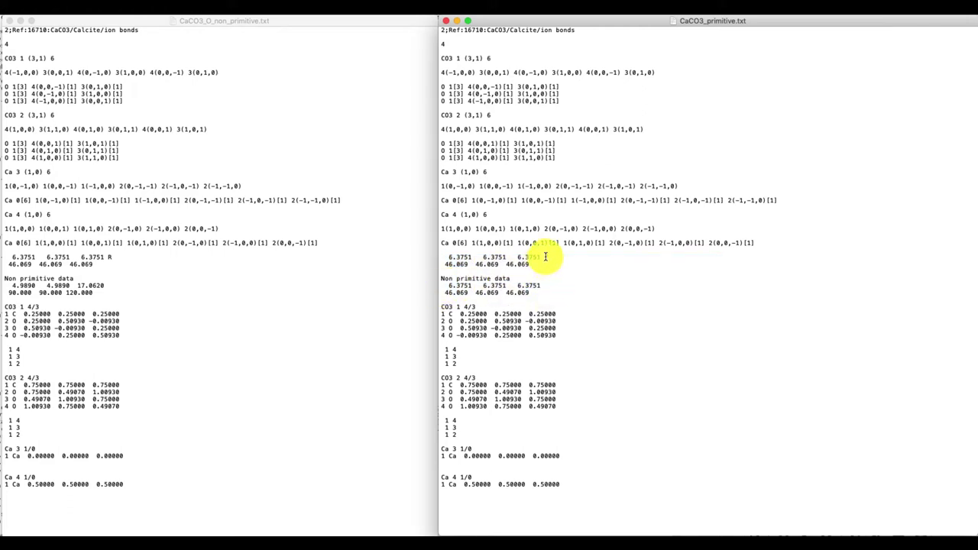
pyautogui.doubleClick(549, 258)
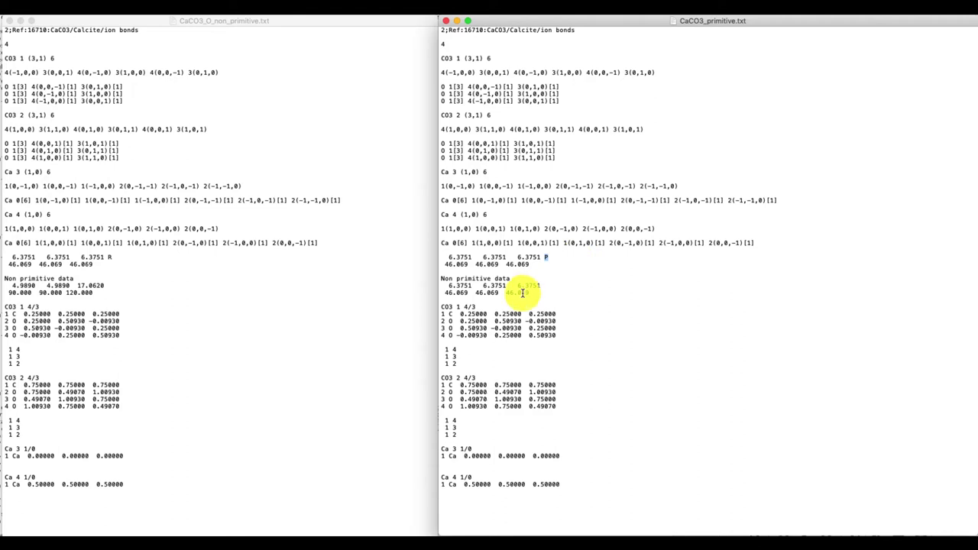
pyautogui.moveTo(532, 293)
pyautogui.mouseDown()
pyautogui.moveTo(482, 289)
pyautogui.moveTo(435, 262)
pyautogui.moveTo(445, 257)
pyautogui.moveTo(497, 301)
pyautogui.moveTo(537, 291)
pyautogui.mouseUp()
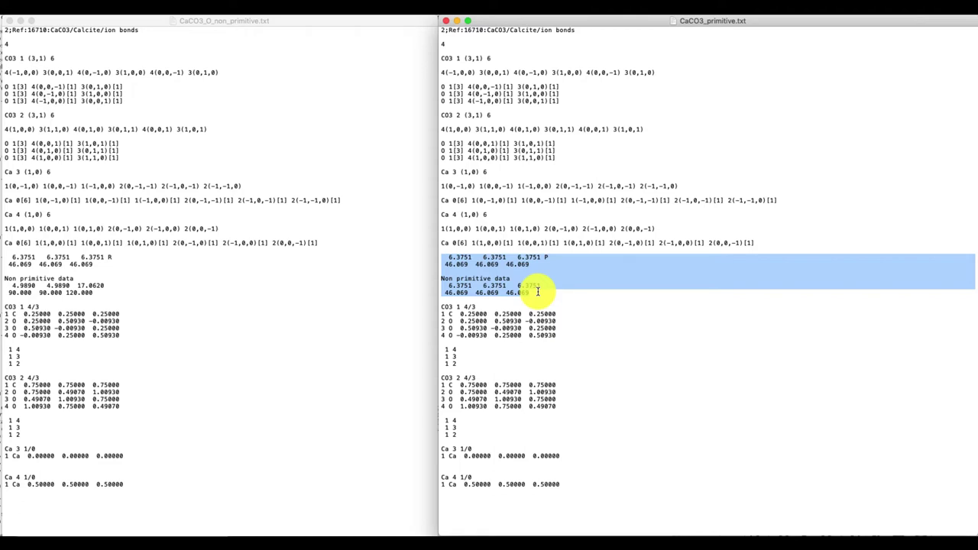
pyautogui.click(332, 242)
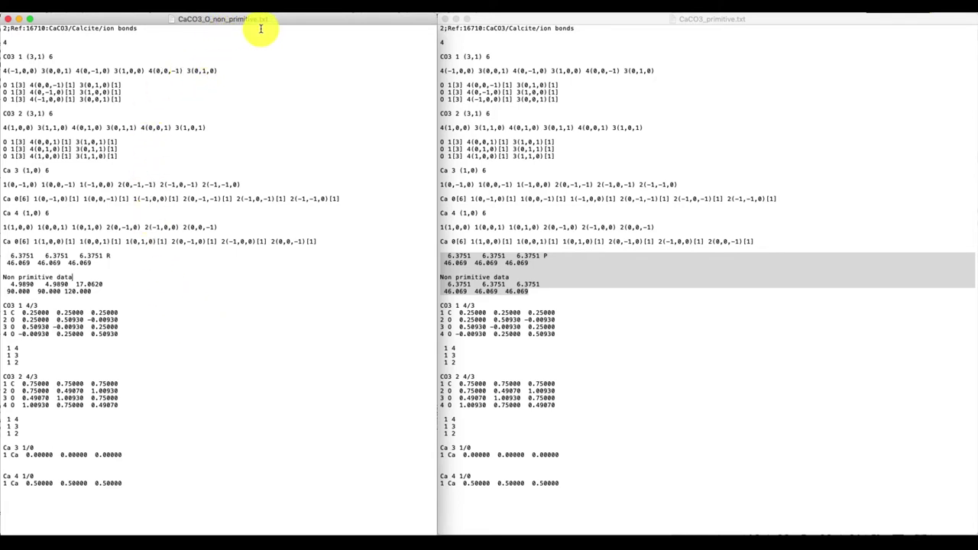
pyautogui.click(639, 70)
# - Read CaCO3_O_non_primitive.txt as the structure file and choose net.txt as the molecular energy file
pyautogui.click(699, 43)
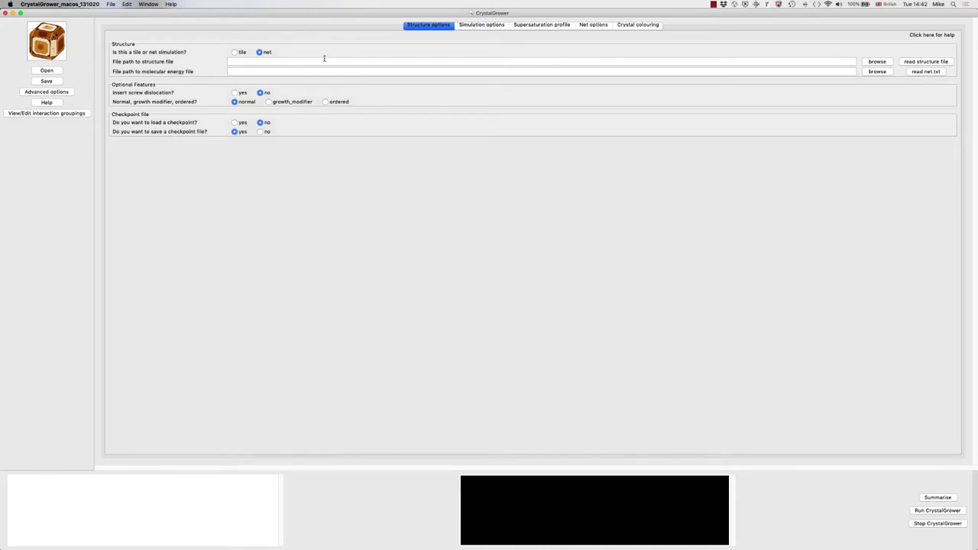
pyautogui.click(877, 62)
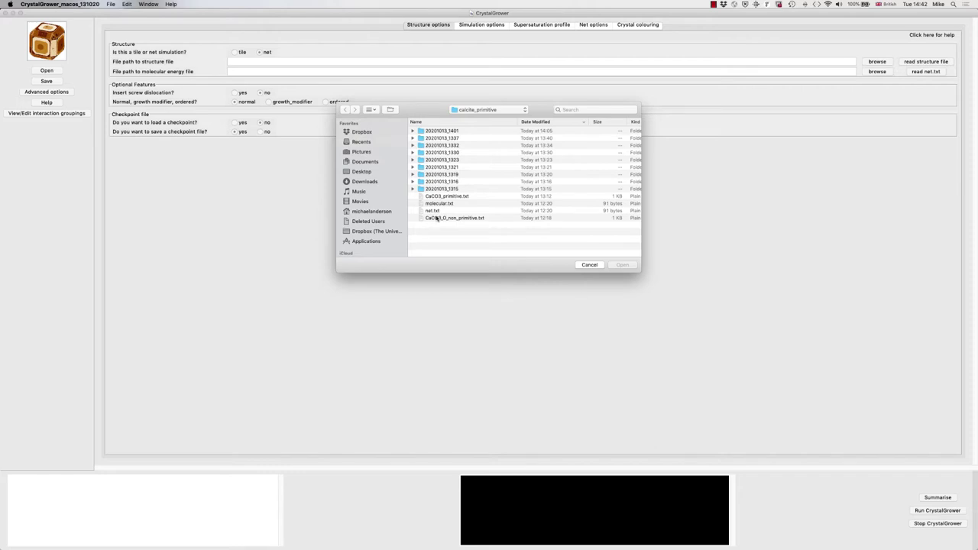
pyautogui.doubleClick(434, 218)
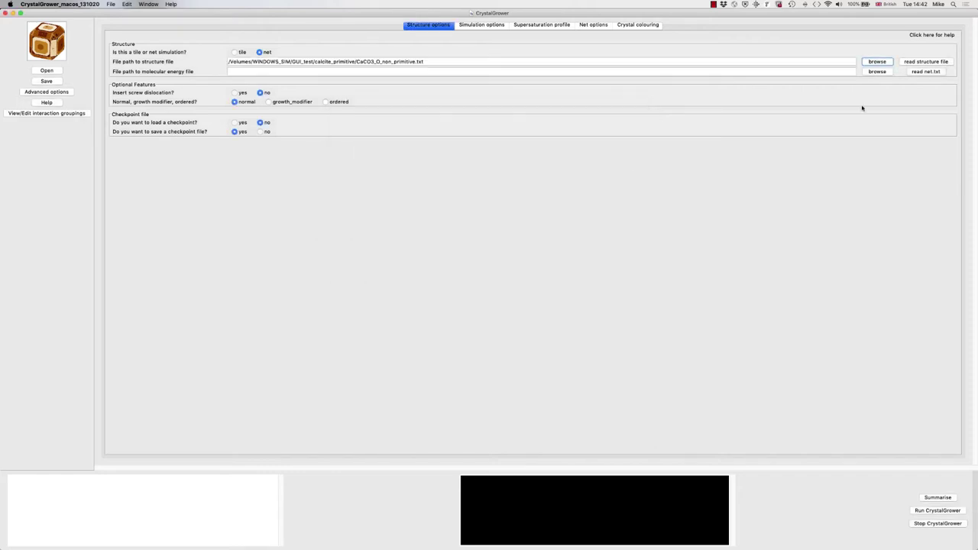
pyautogui.click(917, 63)
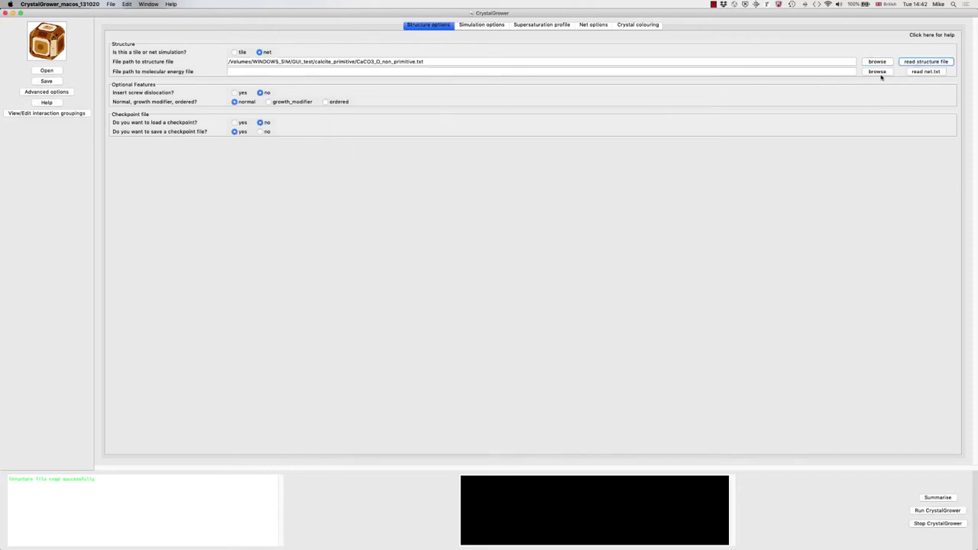
pyautogui.click(878, 72)
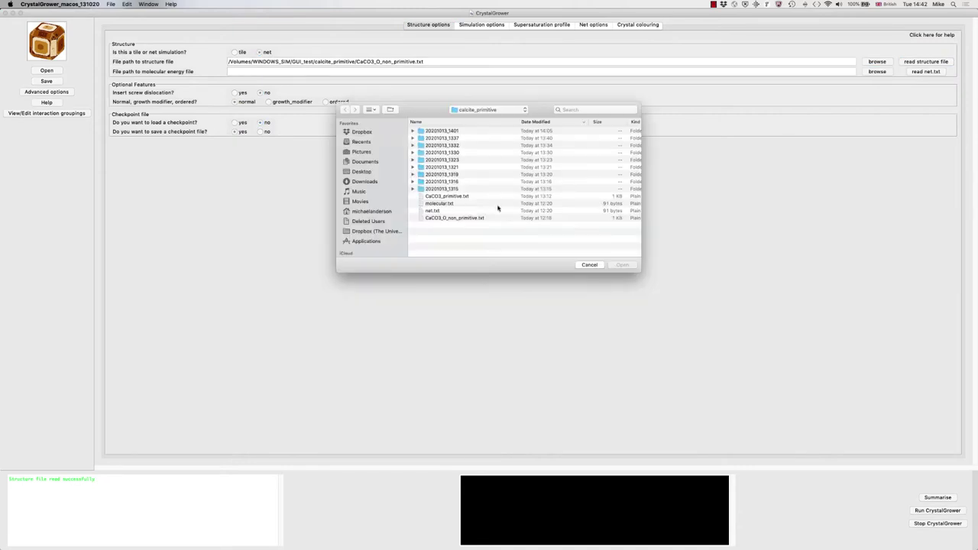
pyautogui.doubleClick(427, 212)
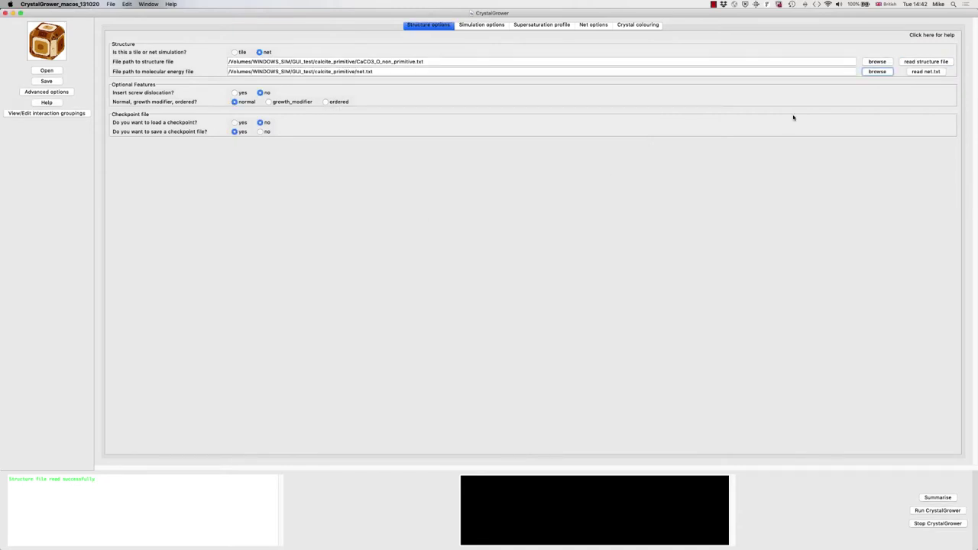
# - Read net.txt and confirm all four interactions as type A
pyautogui.click(923, 72)
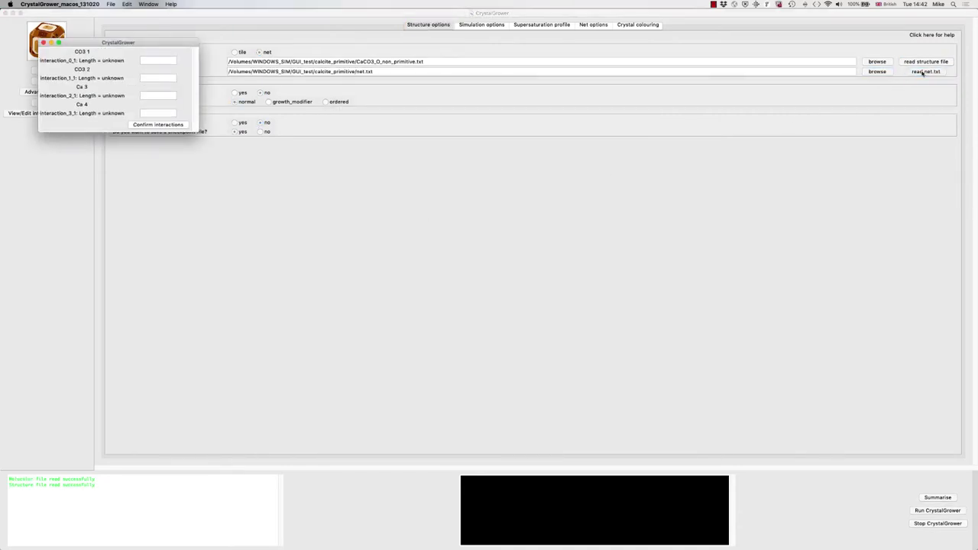
pyautogui.click(151, 61)
pyautogui.write('A')
pyautogui.press('Tab')
pyautogui.write('A')
pyautogui.press('Tab')
pyautogui.write('A')
pyautogui.press('Tab')
pyautogui.write('A')
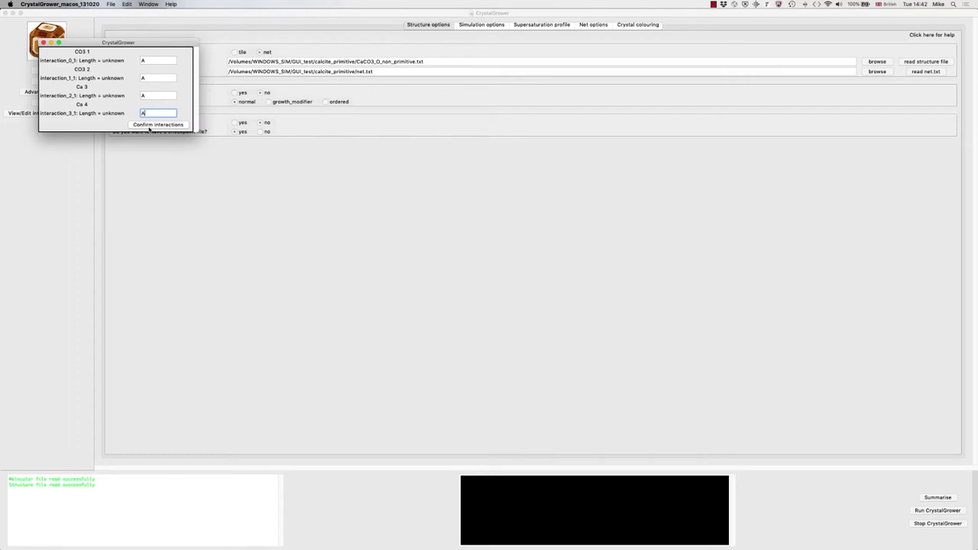
pyautogui.click(149, 127)
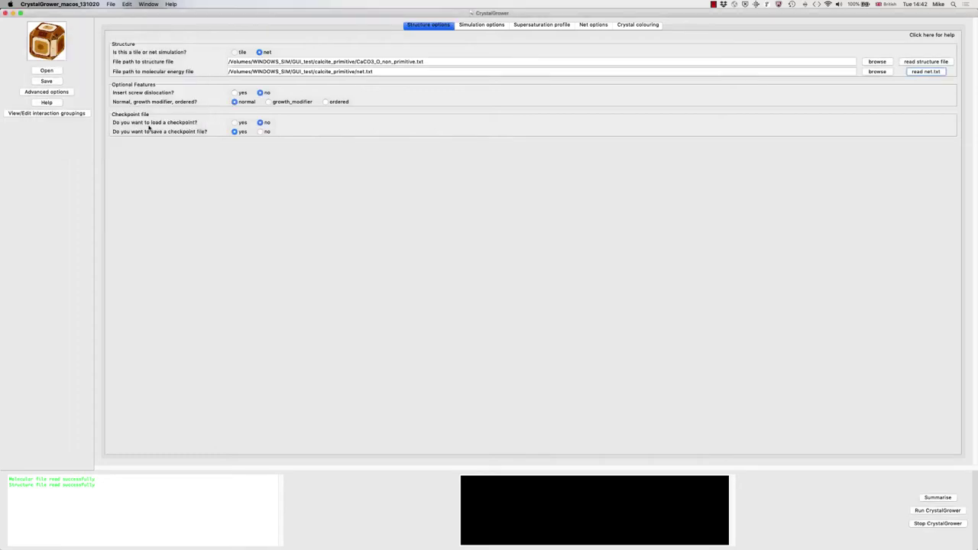
# - Set screw dislocation to yes and checkpoint saving to no, then show Simulation options
pyautogui.click(236, 93)
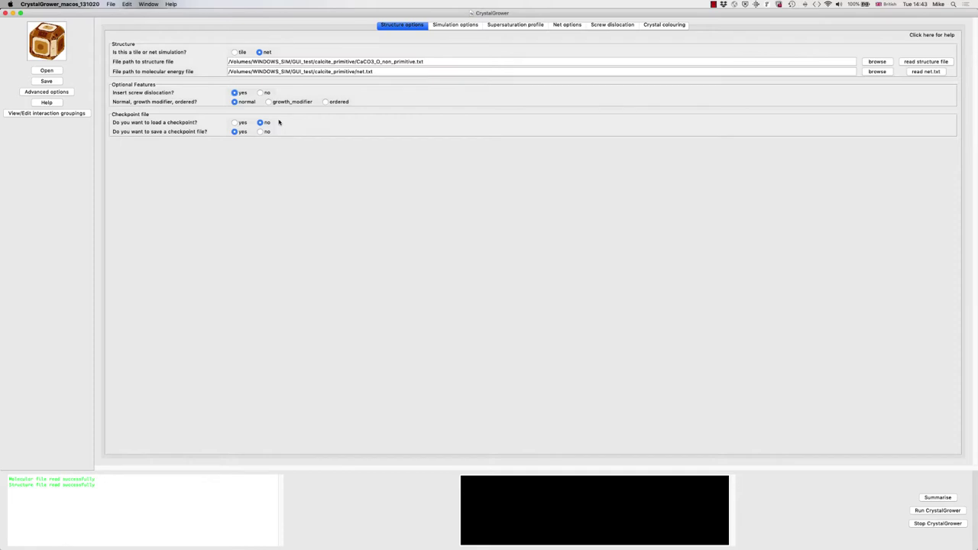
pyautogui.click(234, 131)
pyautogui.click(260, 132)
pyautogui.click(461, 28)
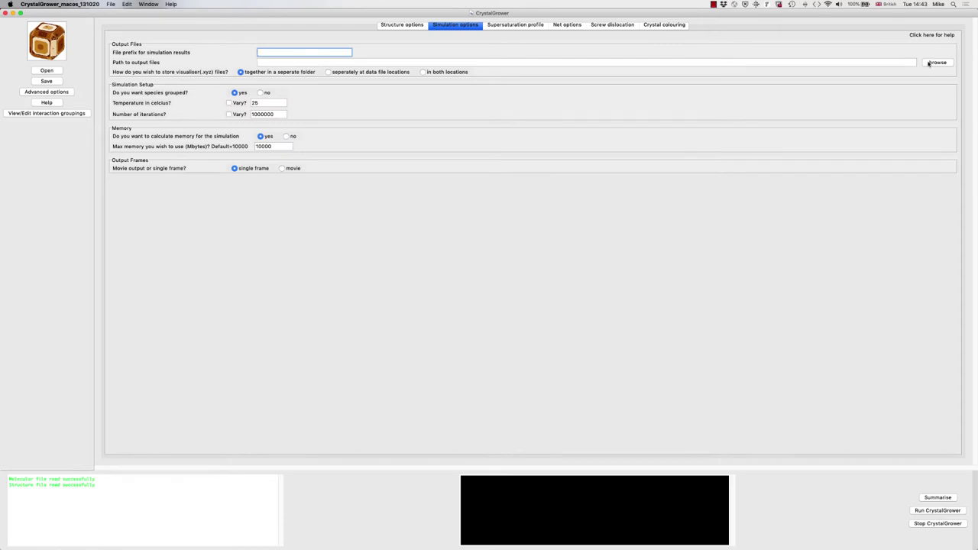
# - Send output to the calcite_primitive folder with the file prefix 1_calcite_screw
pyautogui.click(935, 62)
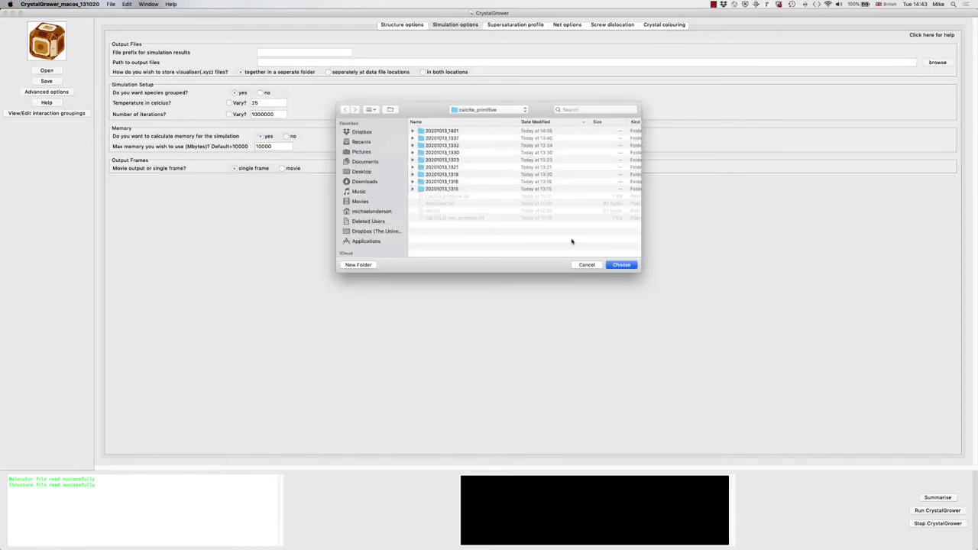
pyautogui.click(618, 265)
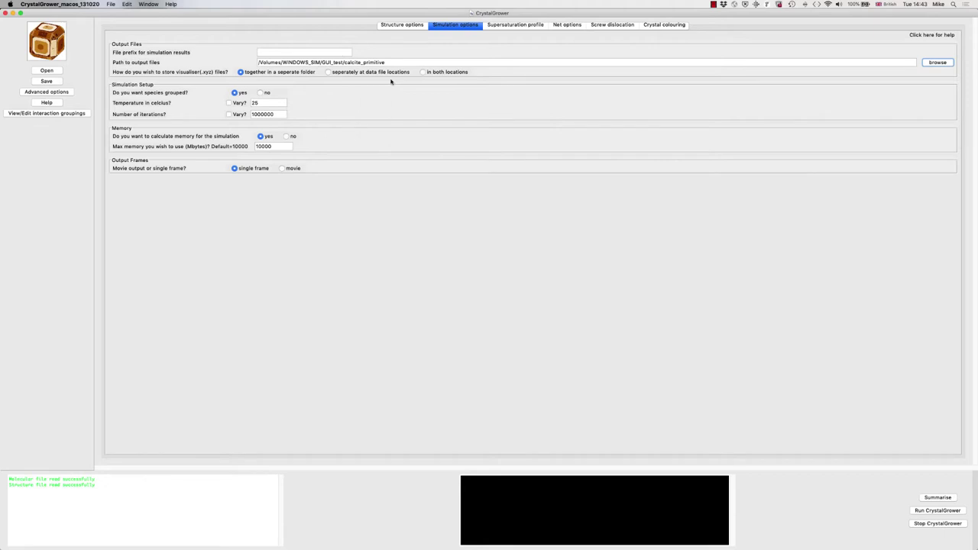
pyautogui.click(296, 53)
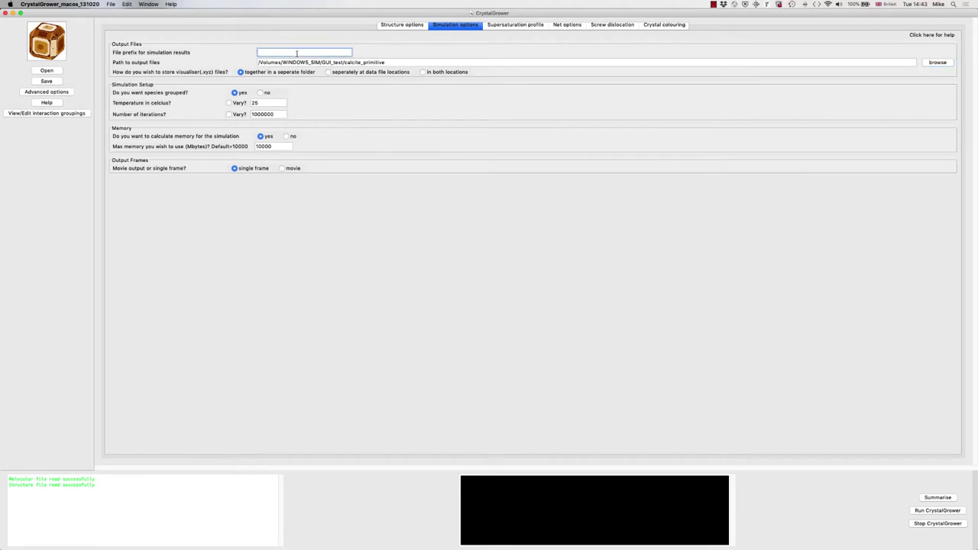
pyautogui.write('1_calcite_screw')
# - Output frames as a 50-frame movie, then show the Supersaturation profile page
pyautogui.click(284, 169)
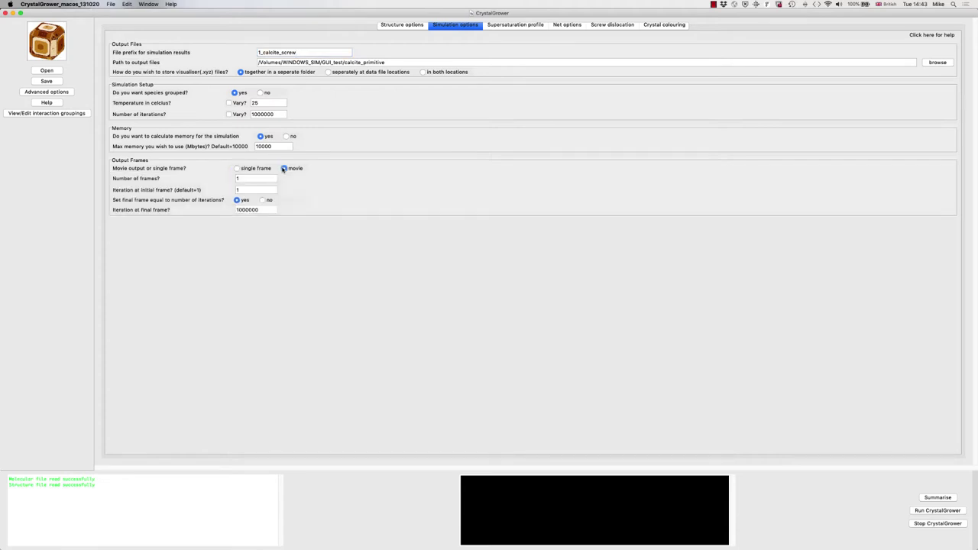
pyautogui.click(251, 179)
pyautogui.write('1')
pyautogui.press('BackSpace')
pyautogui.write('50')
pyautogui.press('Tab')
pyautogui.click(501, 26)
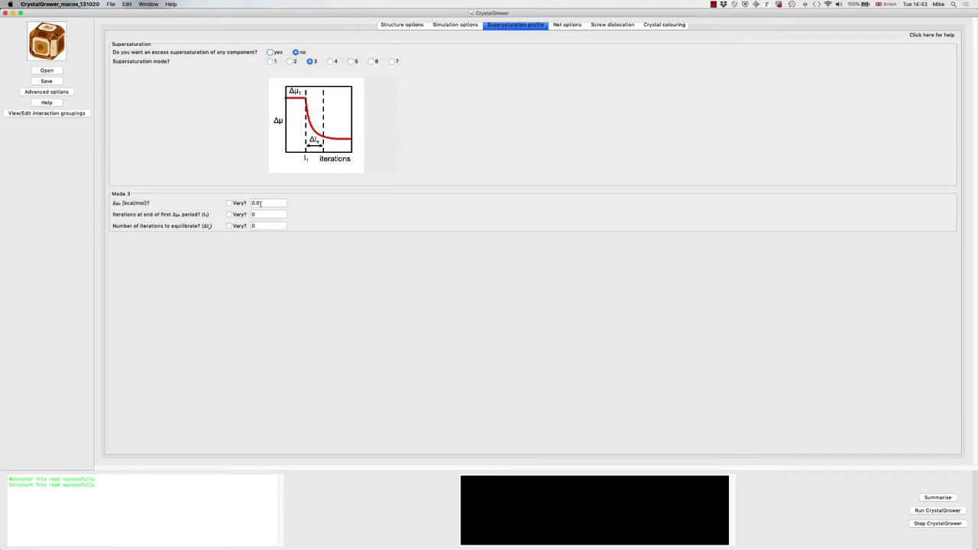
# - For mode 3, enter Δμ 100.0, 500000 first-period iterations and 100000 equilibration iterations
pyautogui.click(259, 202)
pyautogui.doubleClick(251, 203)
pyautogui.write('10')
pyautogui.click(259, 216)
pyautogui.write('500000')
pyautogui.doubleClick(259, 224)
pyautogui.write('100000')
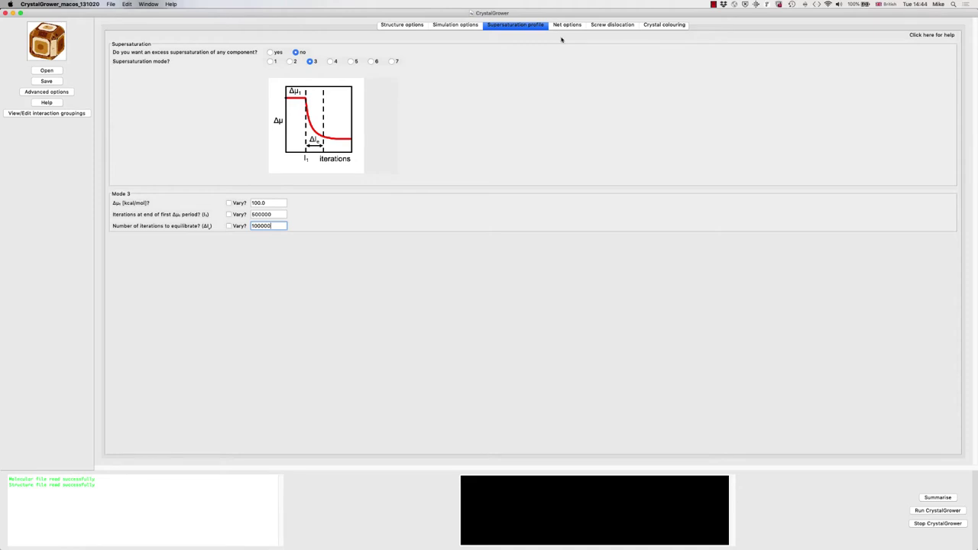
pyautogui.click(567, 25)
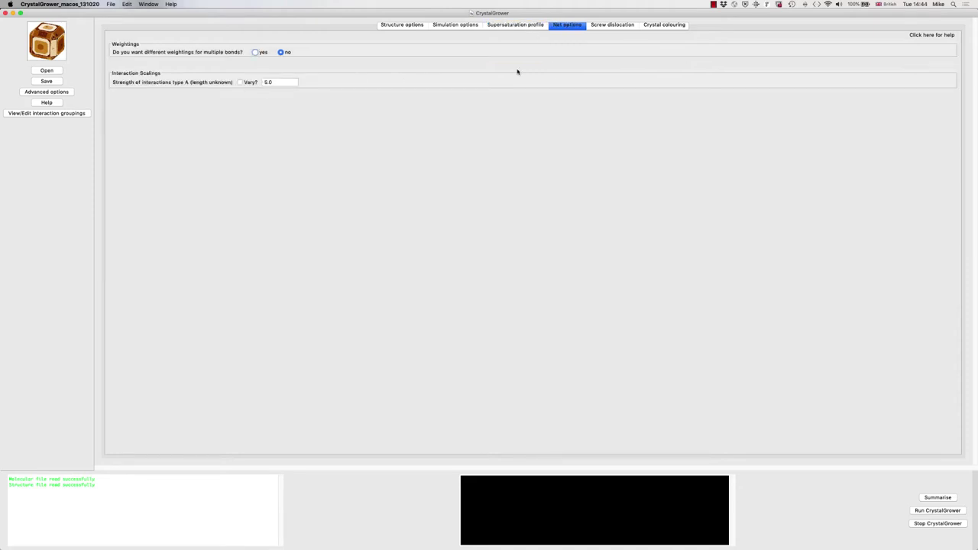
# - On the Screw dislocation page, set the core h direction to 1 and edit the core translation
pyautogui.click(612, 25)
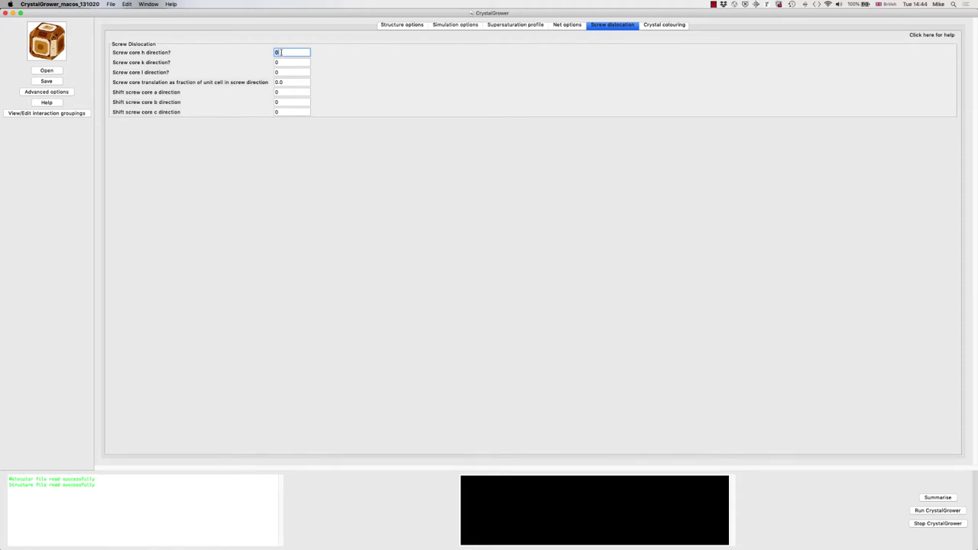
pyautogui.write('1')
pyautogui.click(279, 72)
pyautogui.click(277, 82)
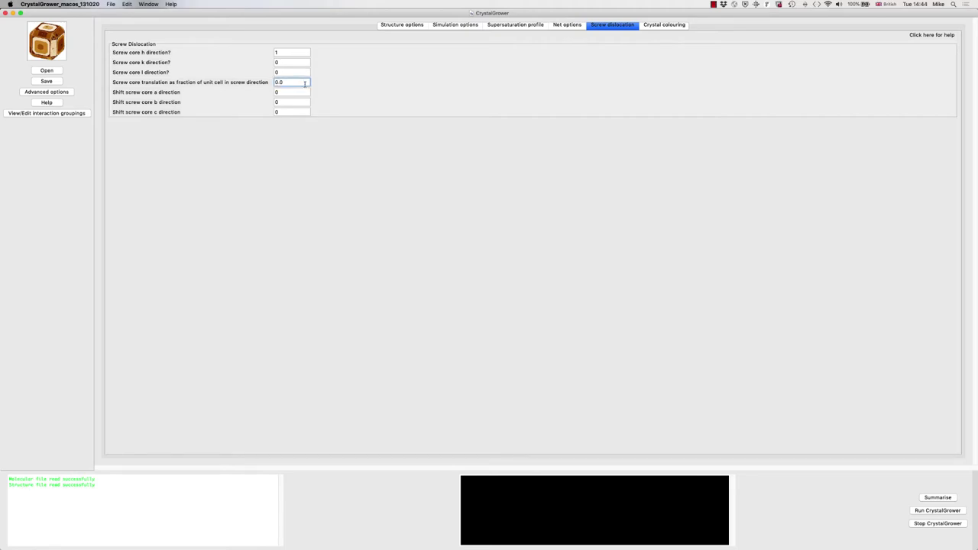